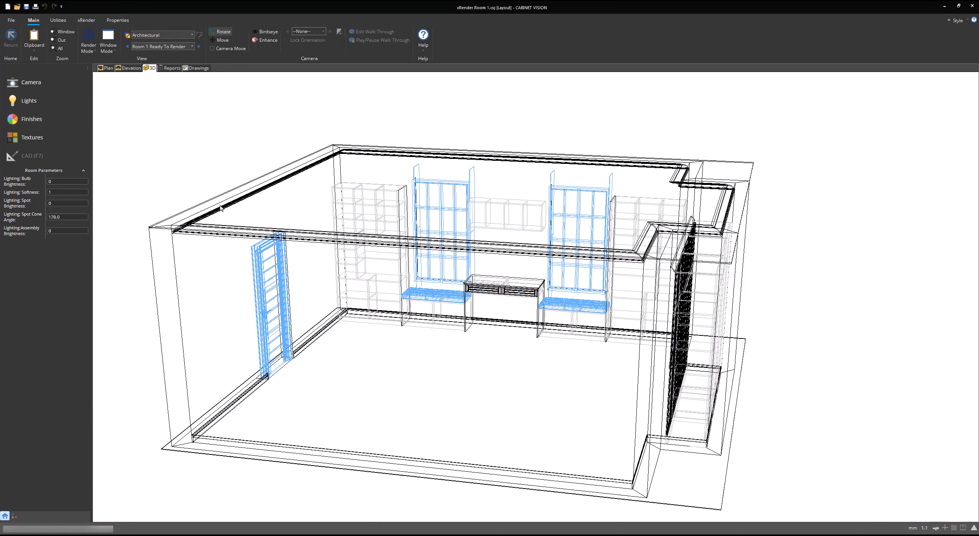
# Open the Camera Editor and set both the camera height and the target height to 1500 mm.
pyautogui.moveTo(253, 203); pyautogui.dragTo(514, 193)
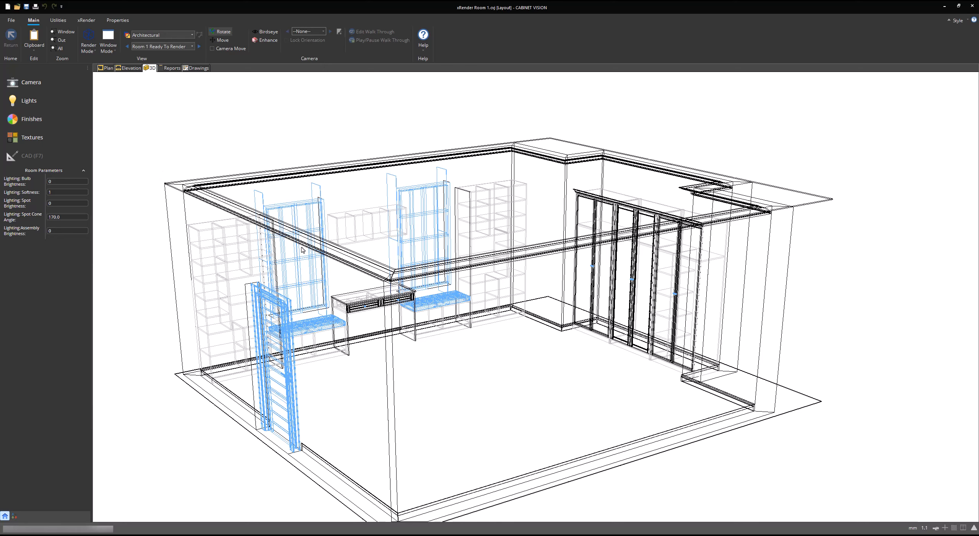
pyautogui.click(42, 83)
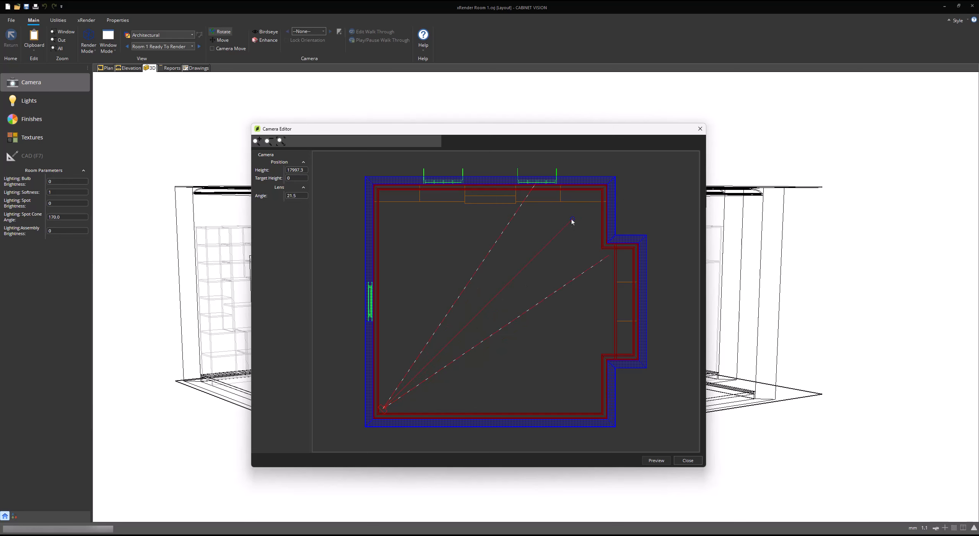
pyautogui.click(296, 170)
pyautogui.write('15005')
pyautogui.click(295, 178)
pyautogui.click(294, 178)
pyautogui.write('1500')
# Widen the camera's lens angle to 50, preview the resulting room view and close the Camera Editor.
pyautogui.click(297, 195)
pyautogui.write('45')
pyautogui.press('Return')
pyautogui.click(300, 197)
pyautogui.write('50')
pyautogui.press('Return')
pyautogui.click(652, 461)
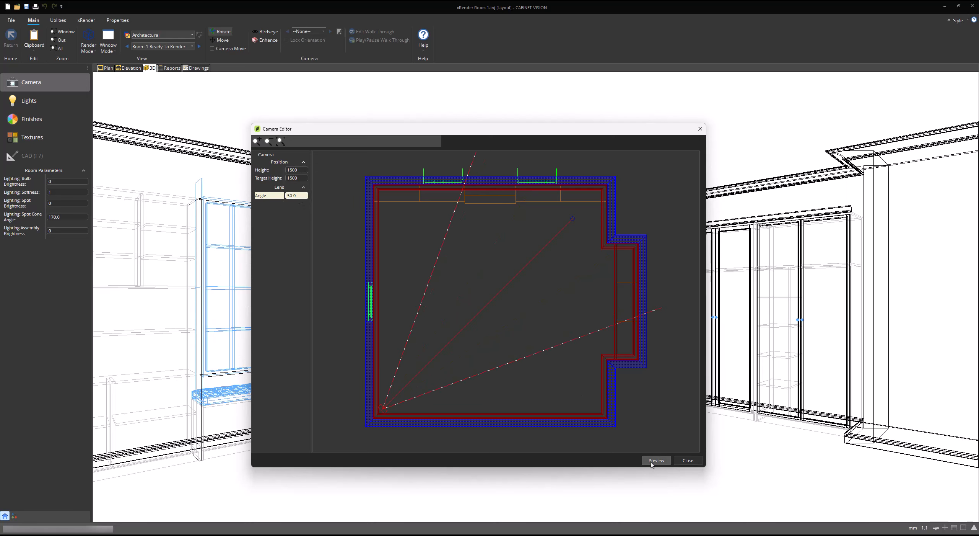
pyautogui.click(688, 460)
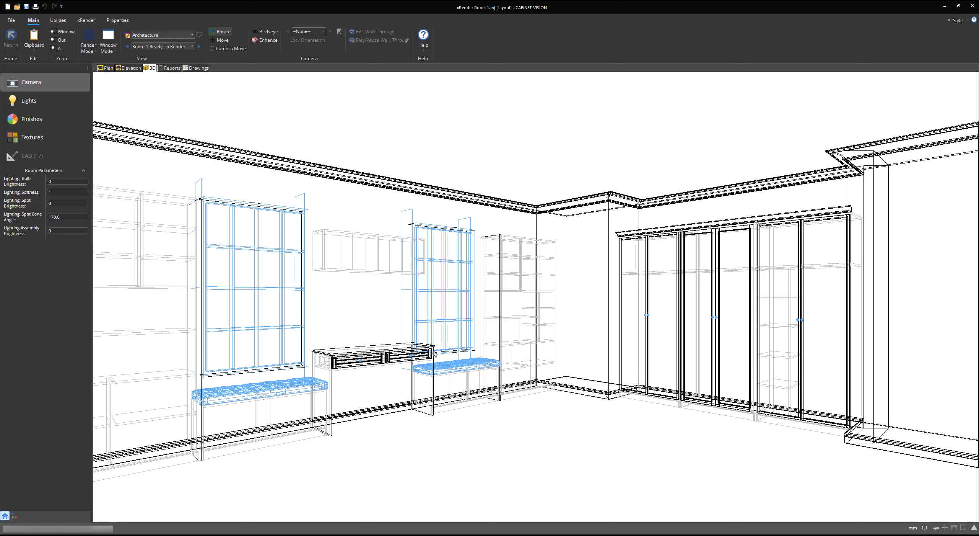
# Fine-tune the 3D view to frame the window wall and the wardrobe, and save it as a camera view.
pyautogui.moveTo(437, 350); pyautogui.dragTo(516, 349)
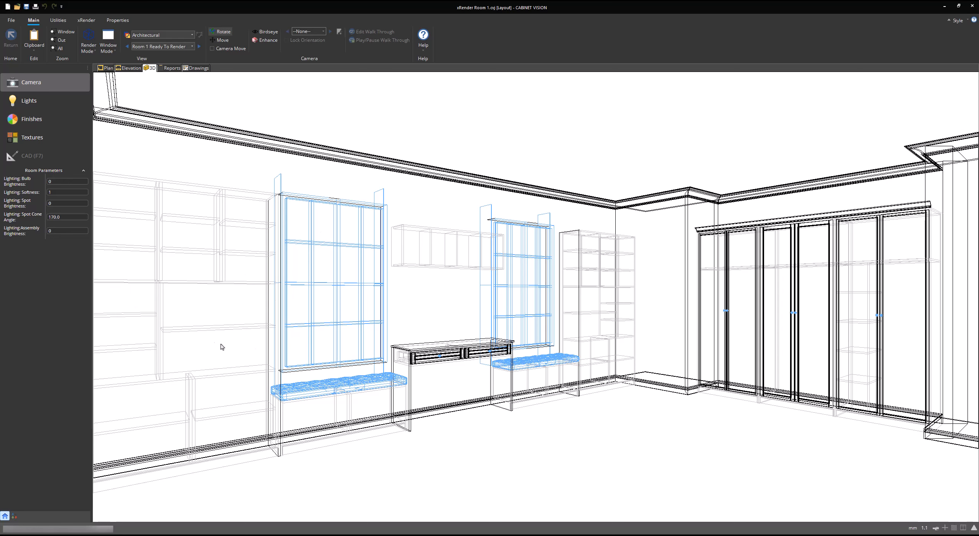
pyautogui.moveTo(358, 317)
pyautogui.mouseDown()
pyautogui.moveTo(381, 319)
pyautogui.moveTo(360, 331)
pyautogui.mouseUp()
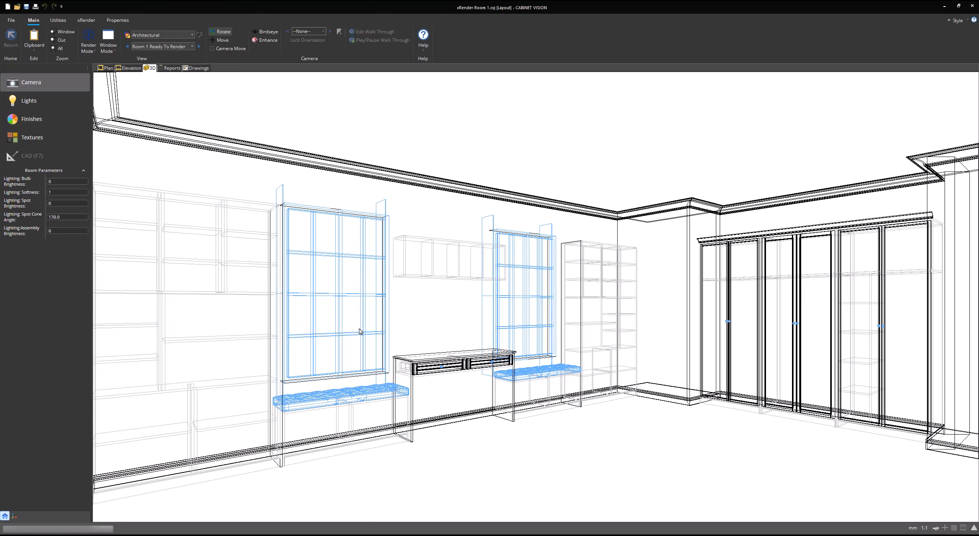
pyautogui.rightClick(415, 305)
pyautogui.click(414, 325)
pyautogui.click(535, 279)
# Recall the saved camera View 1 and switch the view setup to Architectural Rendering.
pyautogui.click(316, 32)
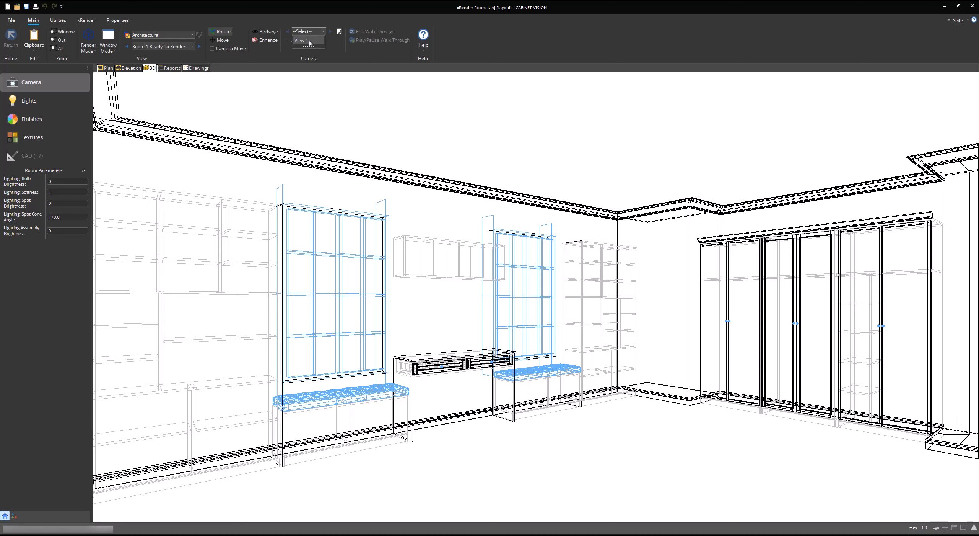
pyautogui.click(301, 40)
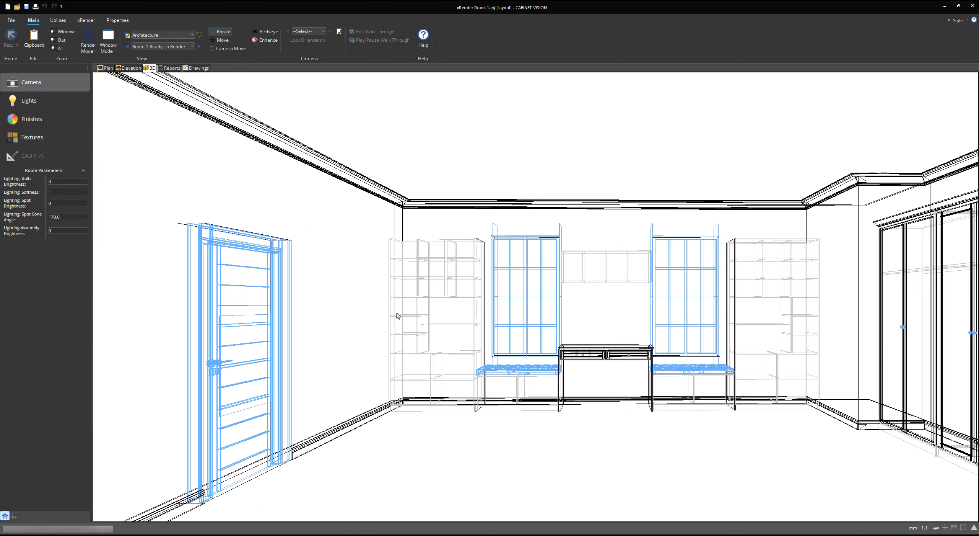
pyautogui.click(320, 33)
pyautogui.click(313, 40)
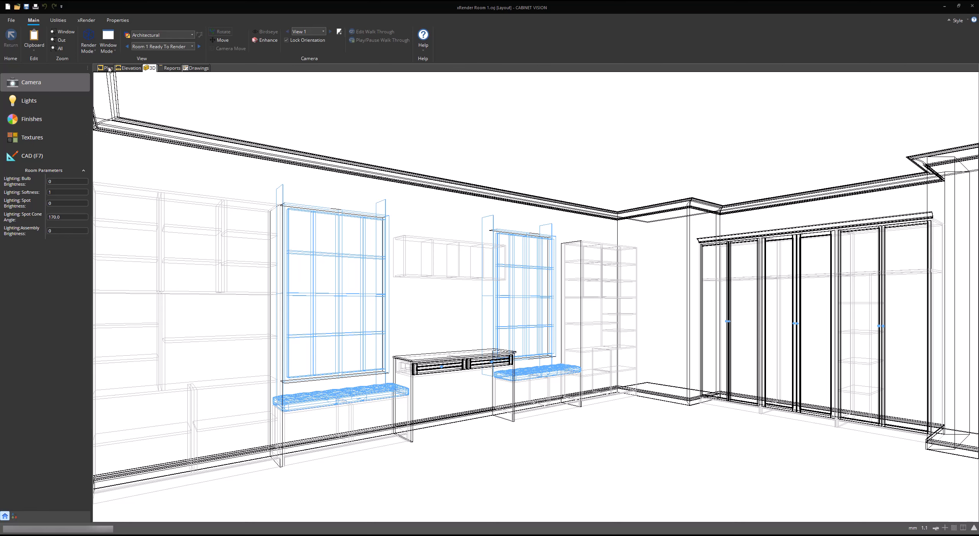
pyautogui.click(162, 35)
pyautogui.click(167, 78)
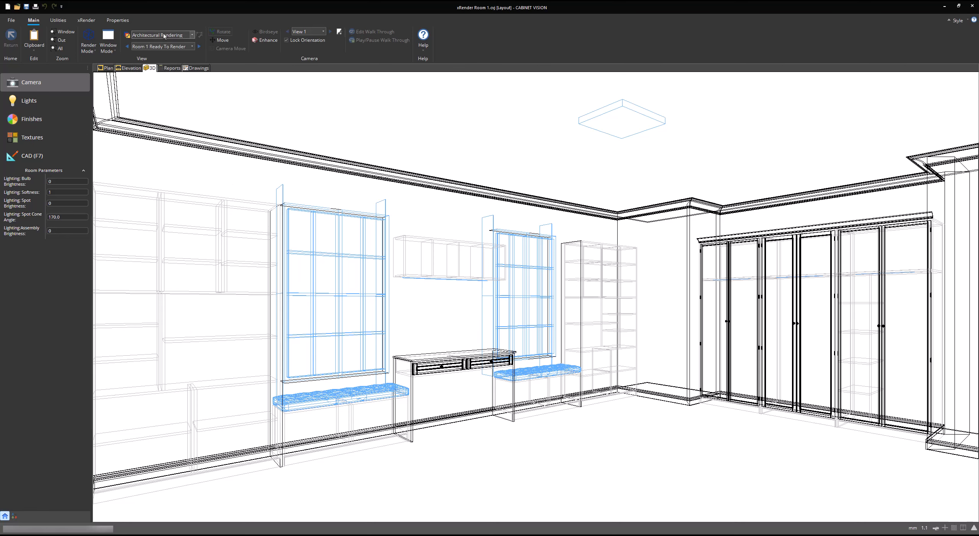
# Examine the view's layer list and the hardware types enabled in the Hardware layer's filters.
pyautogui.rightClick(460, 324)
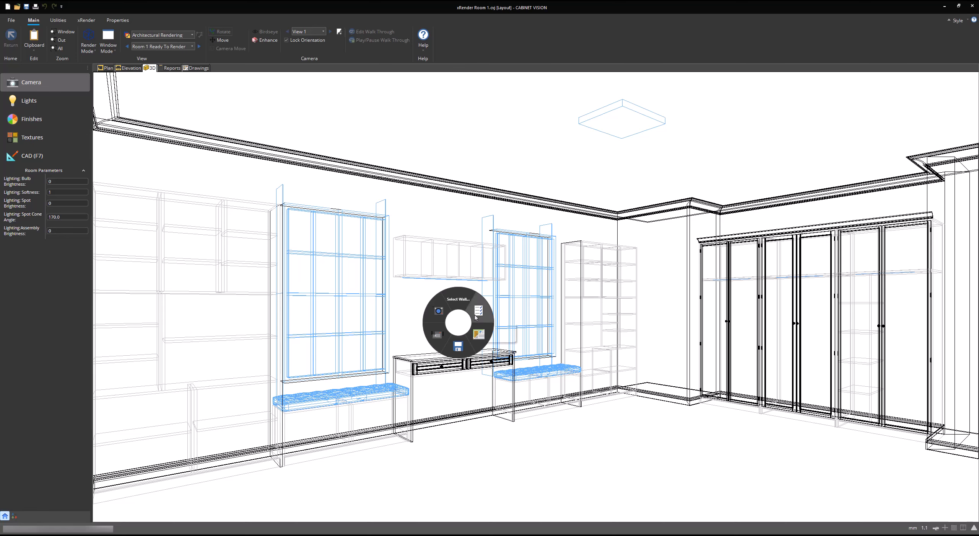
pyautogui.click(474, 315)
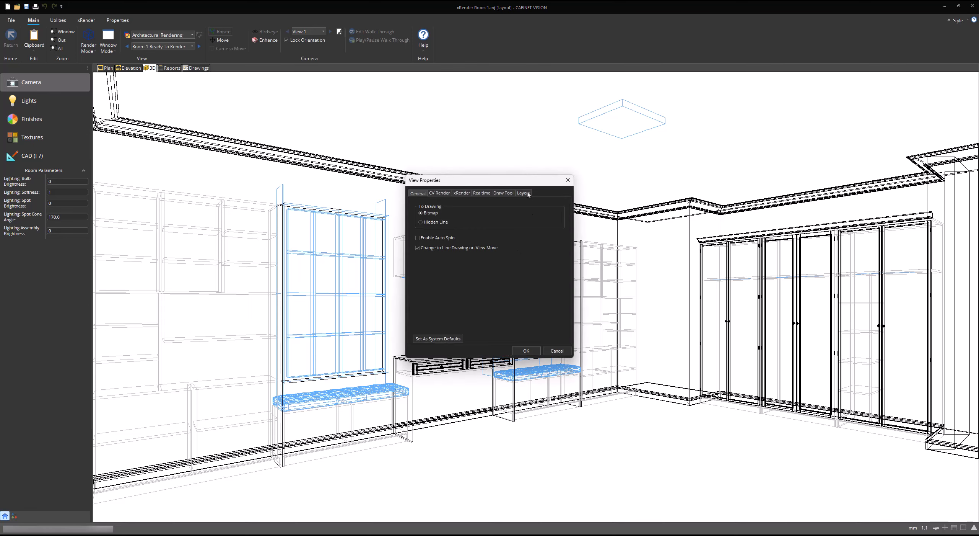
pyautogui.click(529, 195)
pyautogui.scroll(-3, 515, 231)
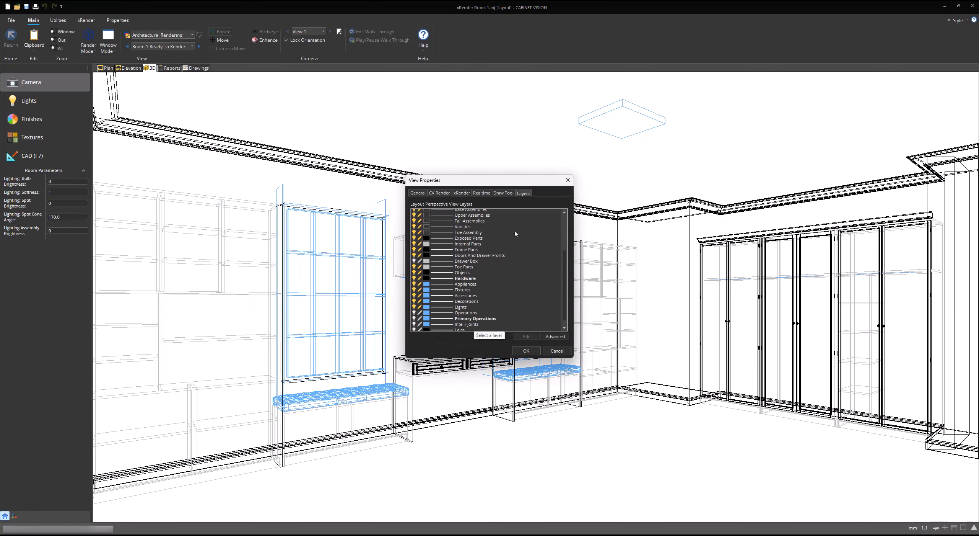
pyautogui.scroll(-1, 514, 232)
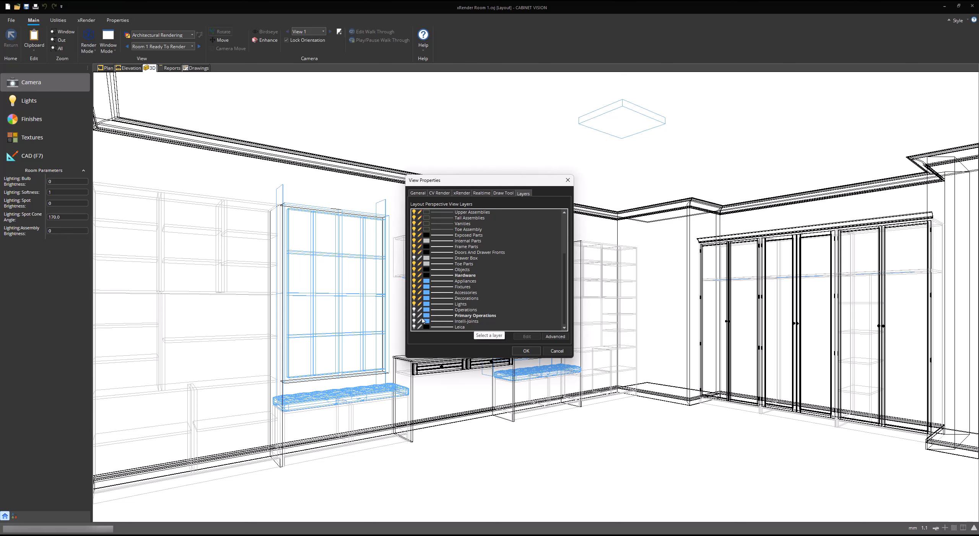
pyautogui.scroll(4, 456, 304)
pyautogui.scroll(1, 456, 304)
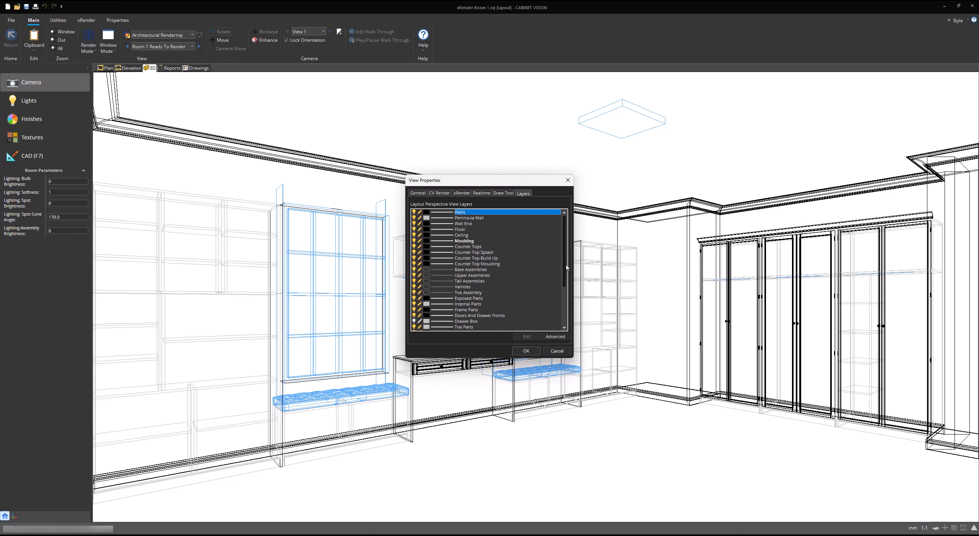
pyautogui.moveTo(566, 264); pyautogui.dragTo(564, 282)
pyautogui.doubleClick(465, 309)
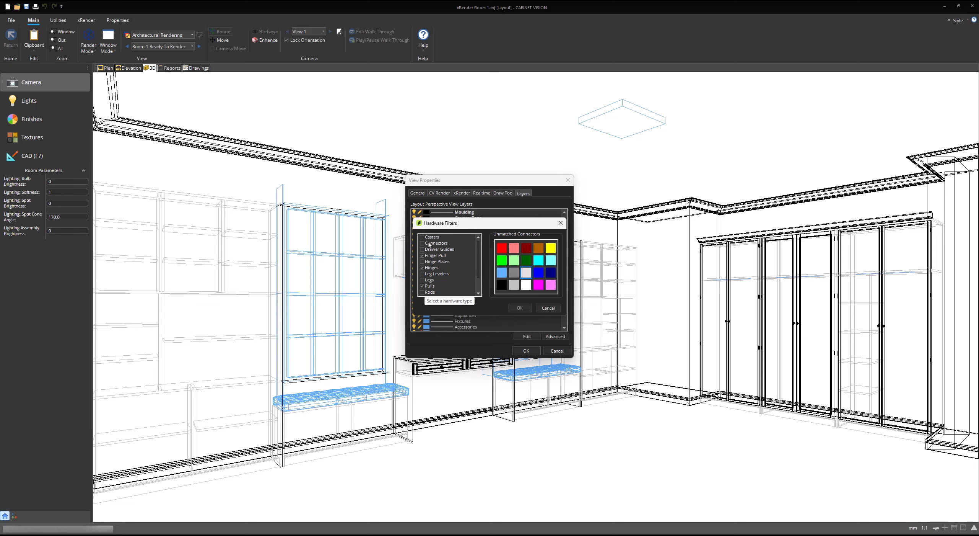
pyautogui.click(548, 307)
pyautogui.click(527, 350)
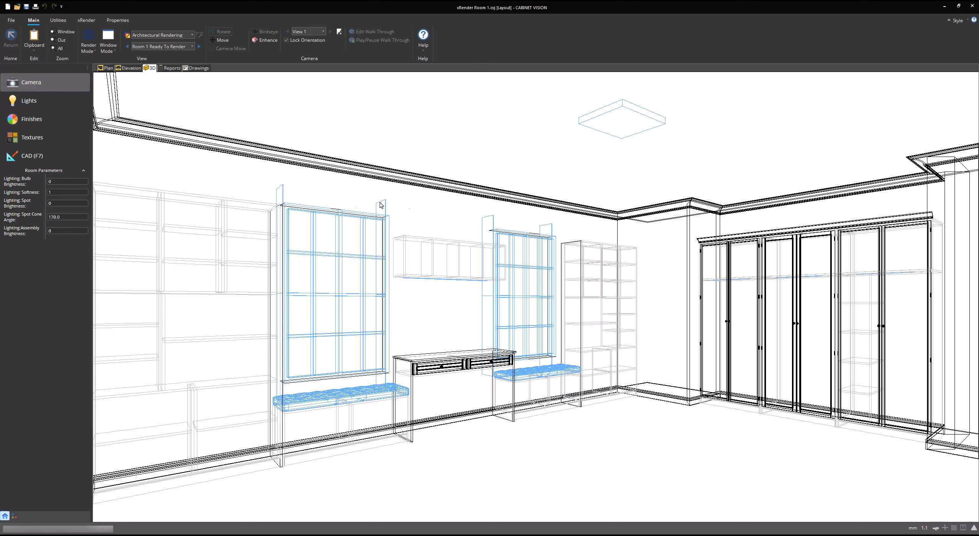
# Run a Preview Architectural render of the room from View 1.
pyautogui.click(86, 20)
pyautogui.click(95, 52)
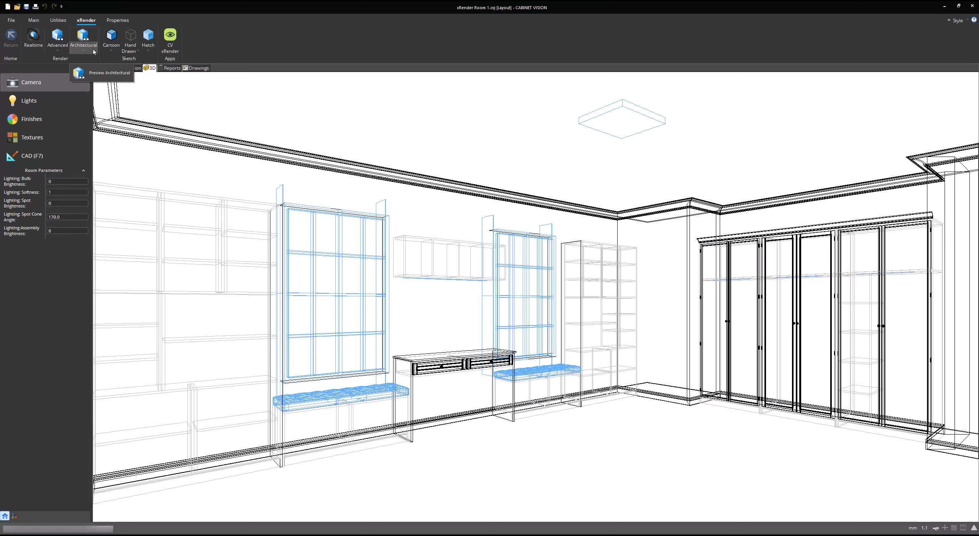
pyautogui.click(518, 268)
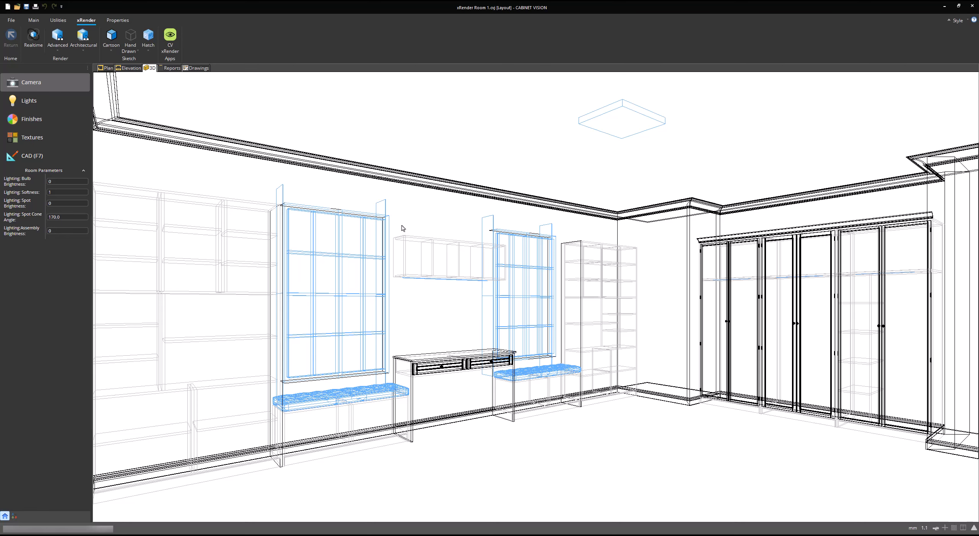
pyautogui.click(89, 54)
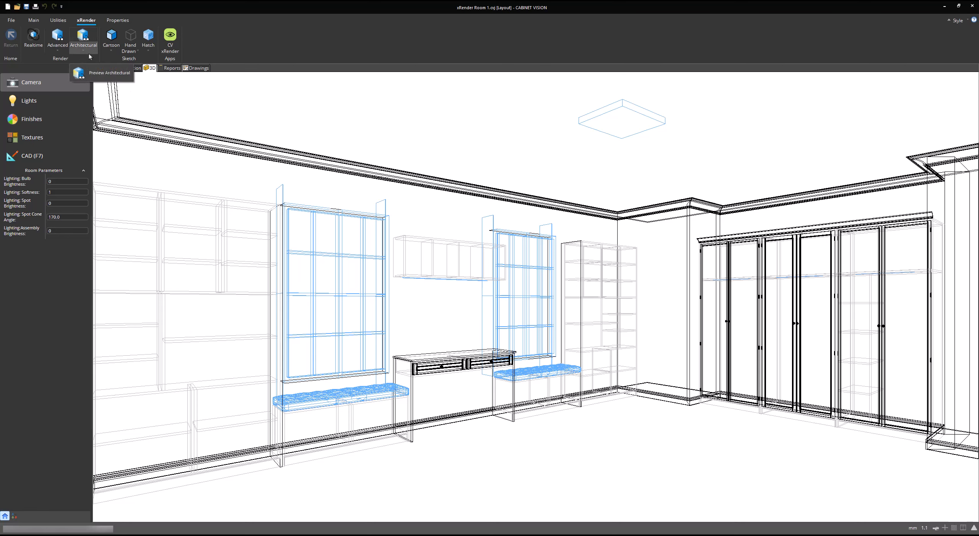
pyautogui.click(89, 52)
pyautogui.click(96, 66)
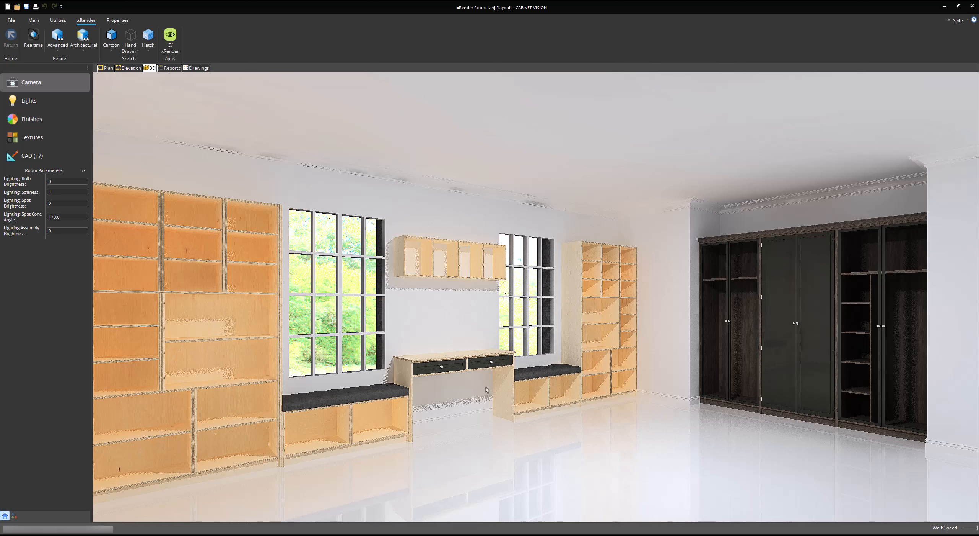
# Assign the Downpipe (26) texture to the room's walls.
pyautogui.click(55, 143)
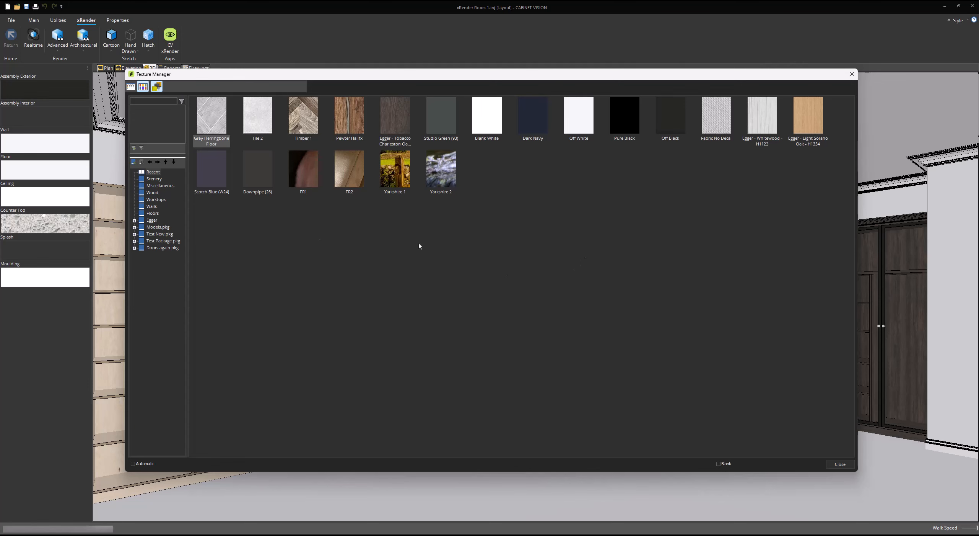
pyautogui.doubleClick(258, 171)
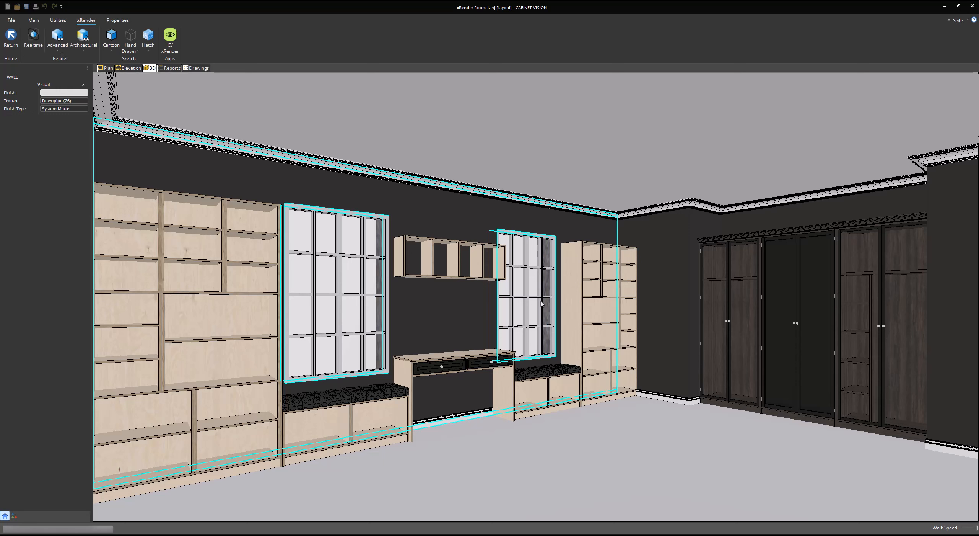
pyautogui.click(32, 48)
# Assign the Timber 1 herringbone texture from the Floors textures to the room's floor.
pyautogui.click(71, 144)
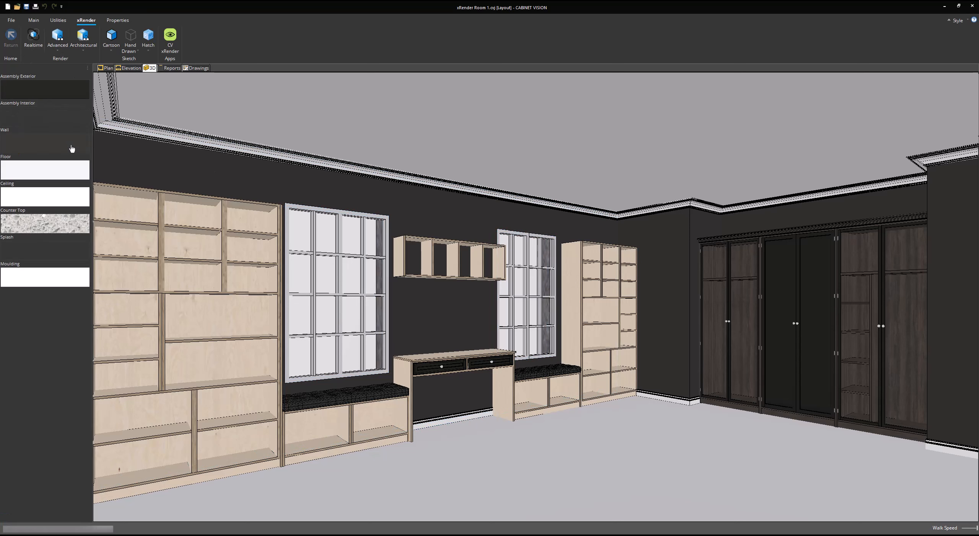
pyautogui.click(59, 173)
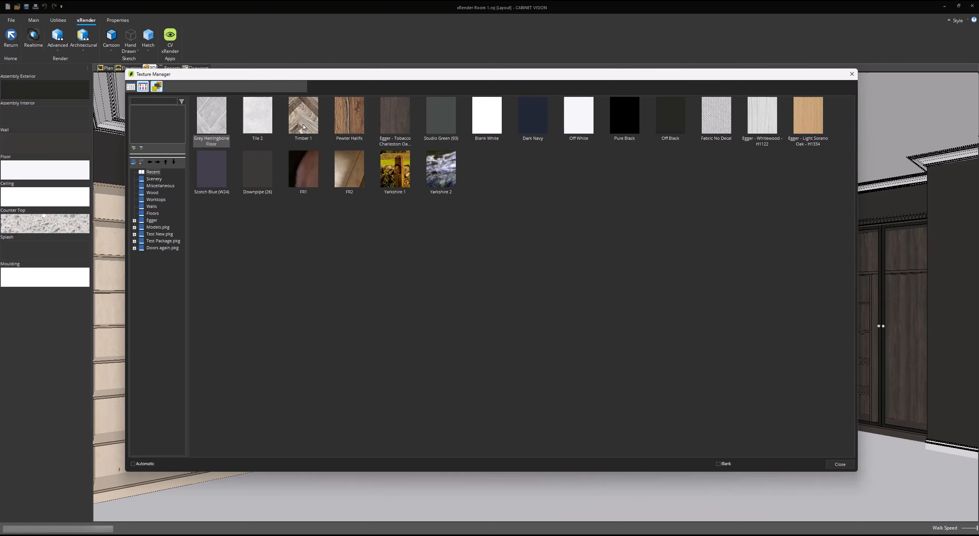
pyautogui.click(155, 215)
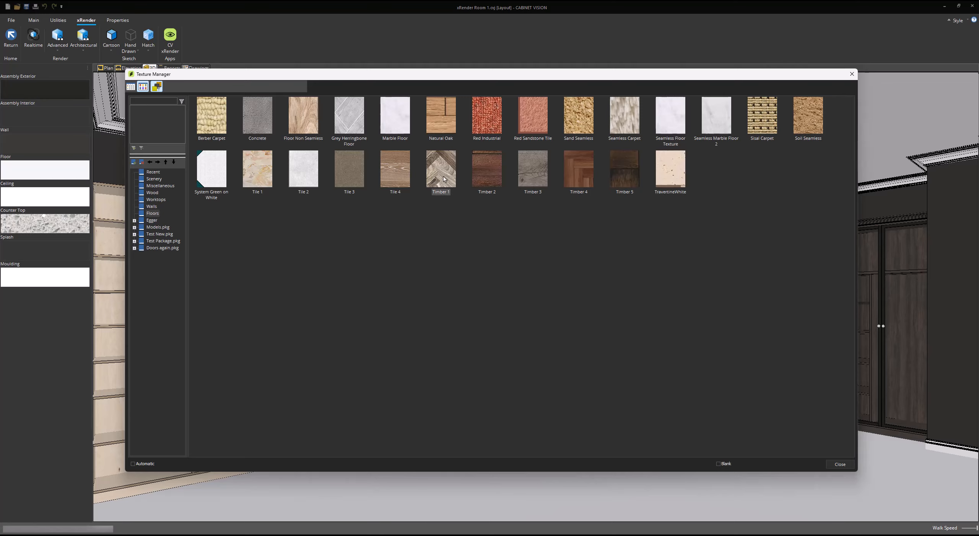
pyautogui.doubleClick(442, 176)
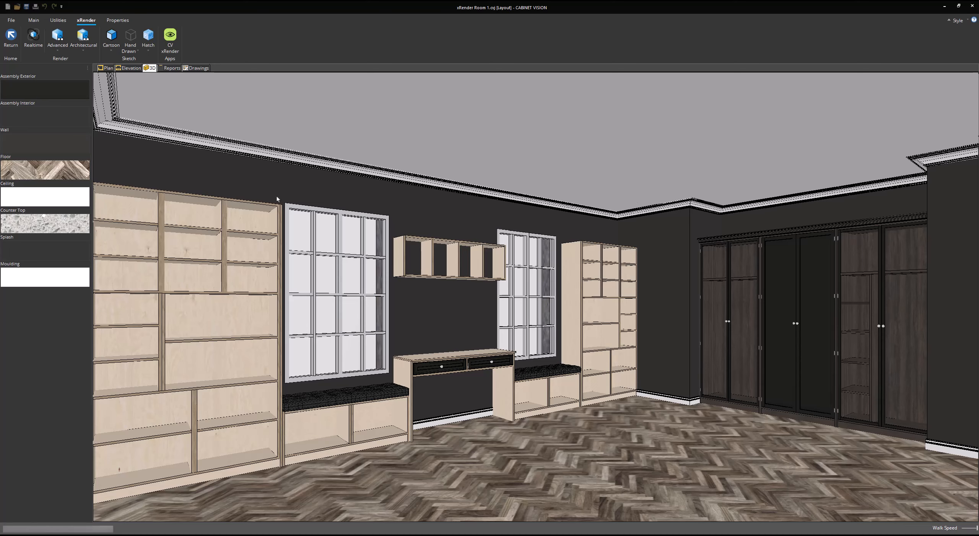
# Assign the Blank White texture to the room's ceiling and mouldings.
pyautogui.click(29, 198)
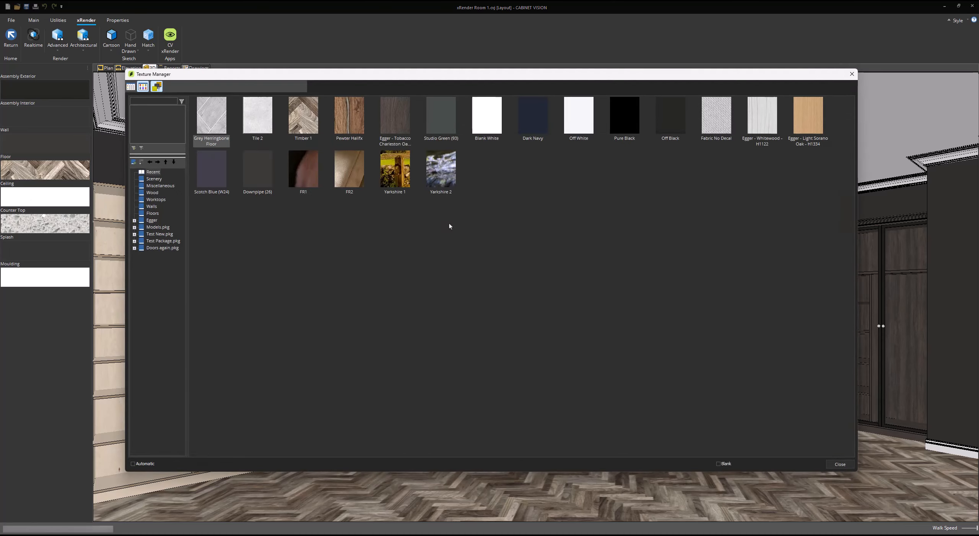
pyautogui.doubleClick(483, 121)
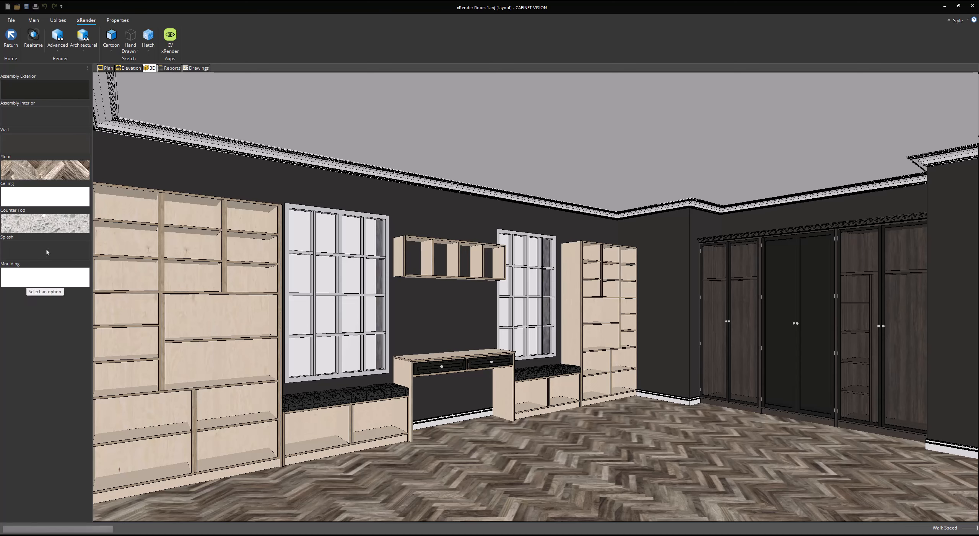
pyautogui.click(43, 275)
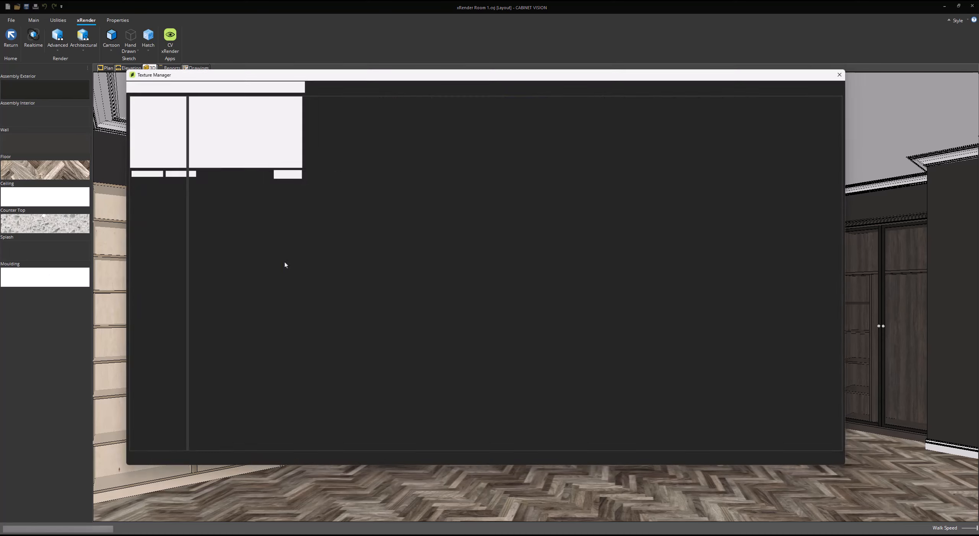
pyautogui.doubleClick(489, 127)
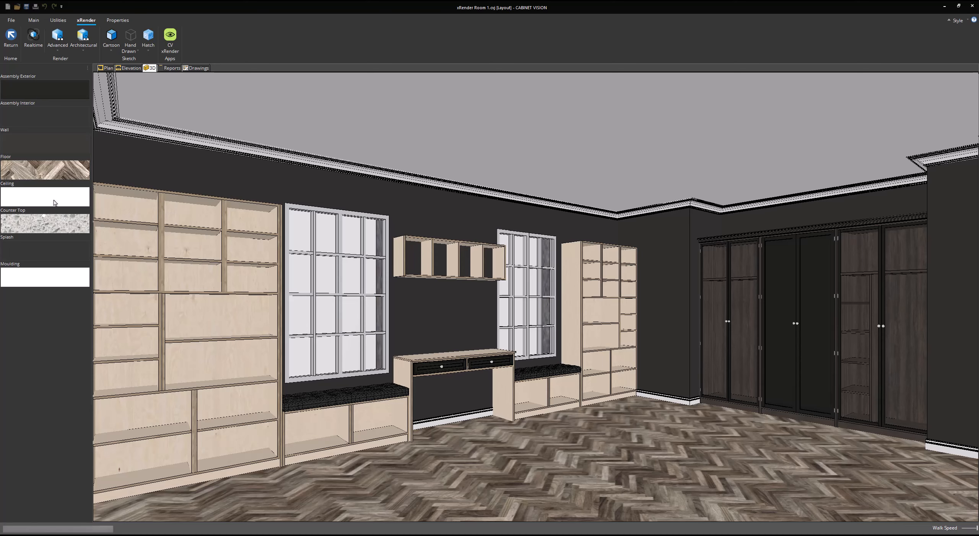
pyautogui.click(38, 197)
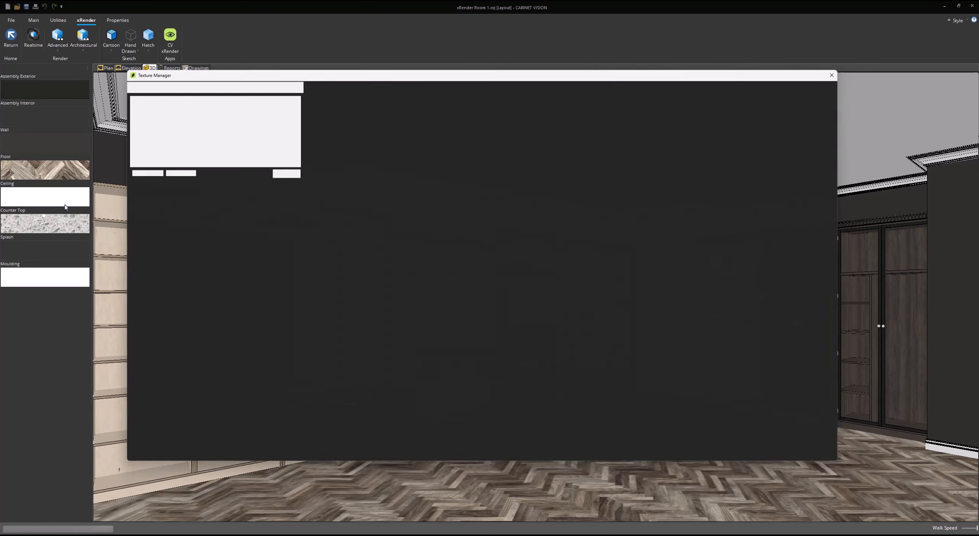
pyautogui.click(483, 116)
pyautogui.doubleClick(483, 116)
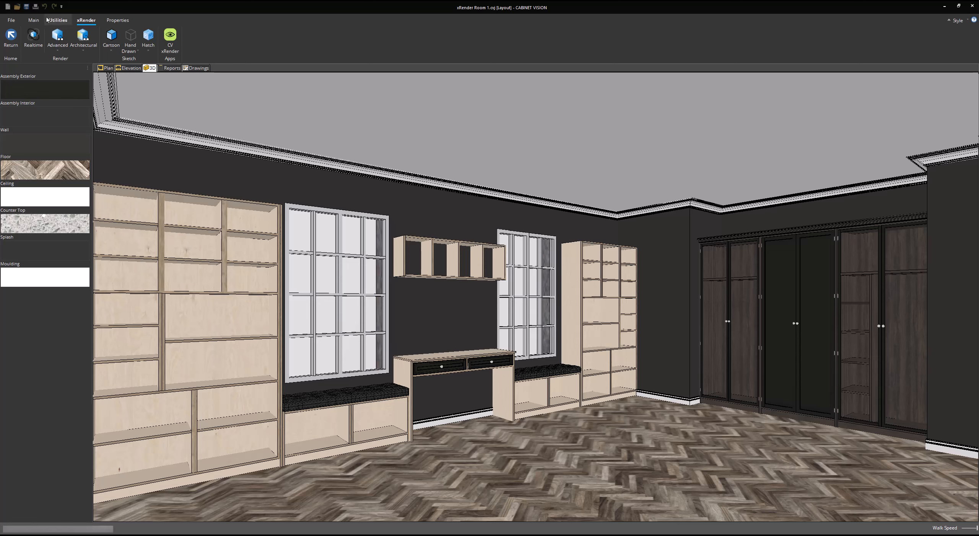
# Render the room again with the new wall, floor, ceiling and moulding textures.
pyautogui.click(33, 20)
pyautogui.click(84, 20)
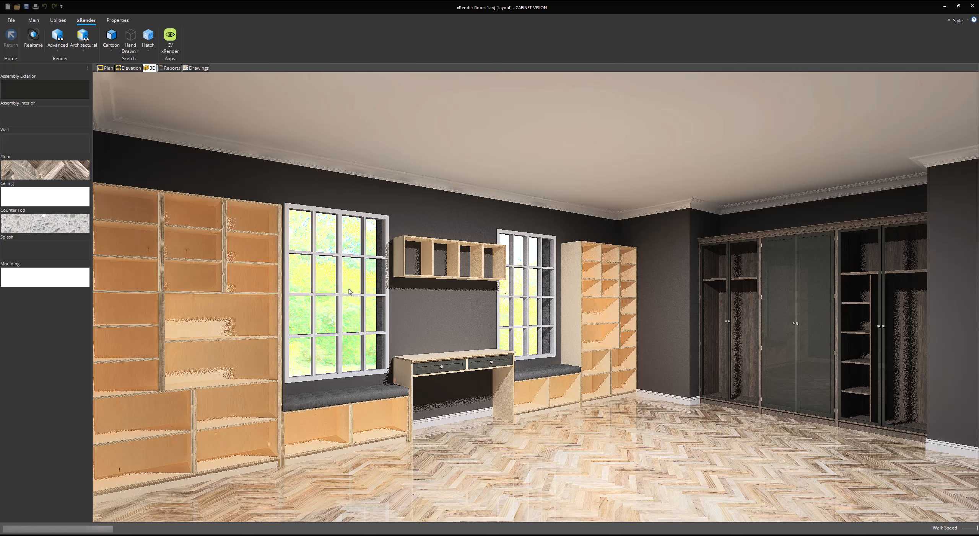
pyautogui.click(34, 22)
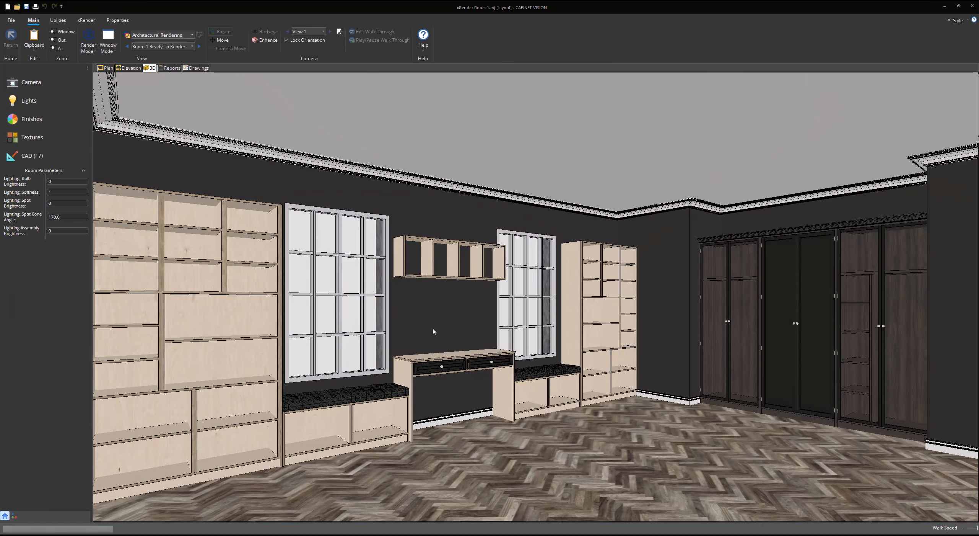
# Open the room's light settings and enter a vertical direction of -90 for the positional light at the room's centre.
pyautogui.click(41, 100)
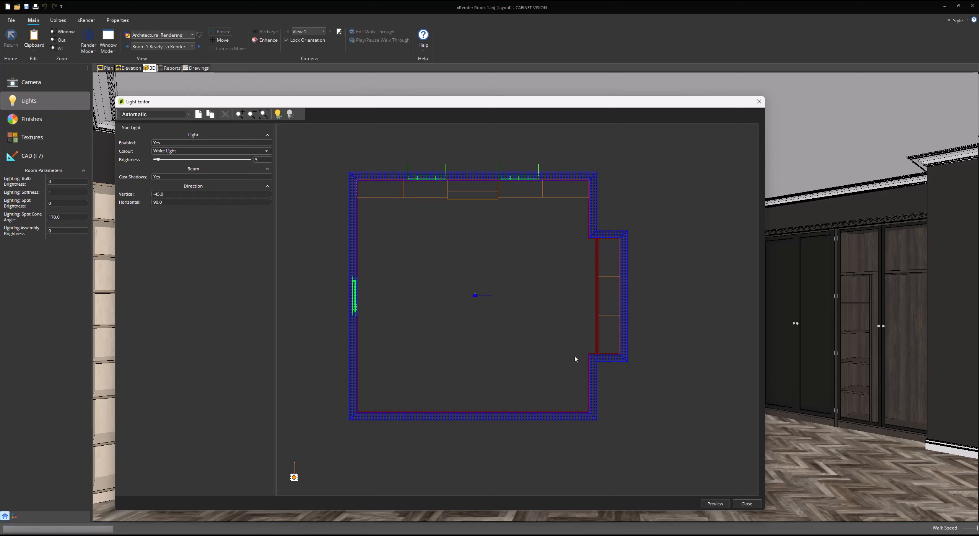
pyautogui.scroll(-1, 534, 344)
pyautogui.click(485, 304)
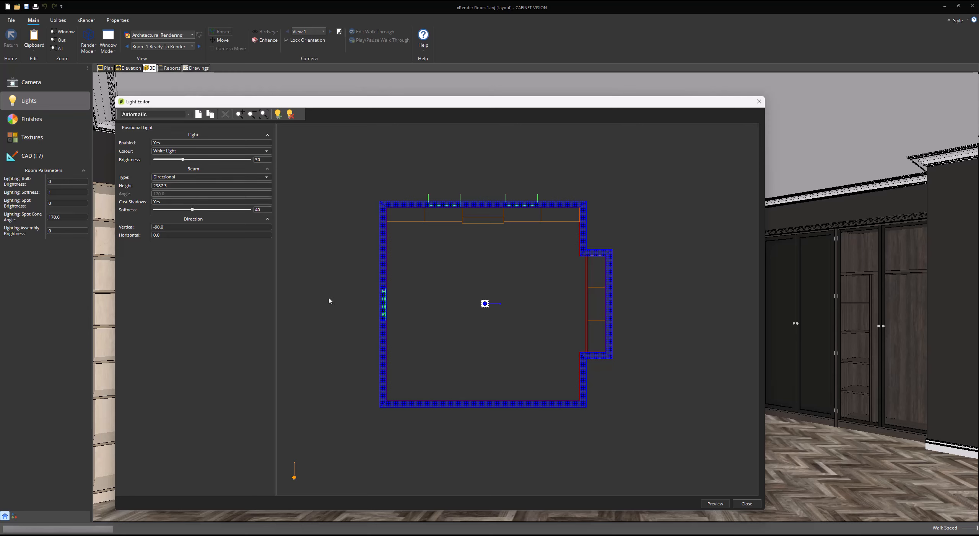
pyautogui.click(193, 226)
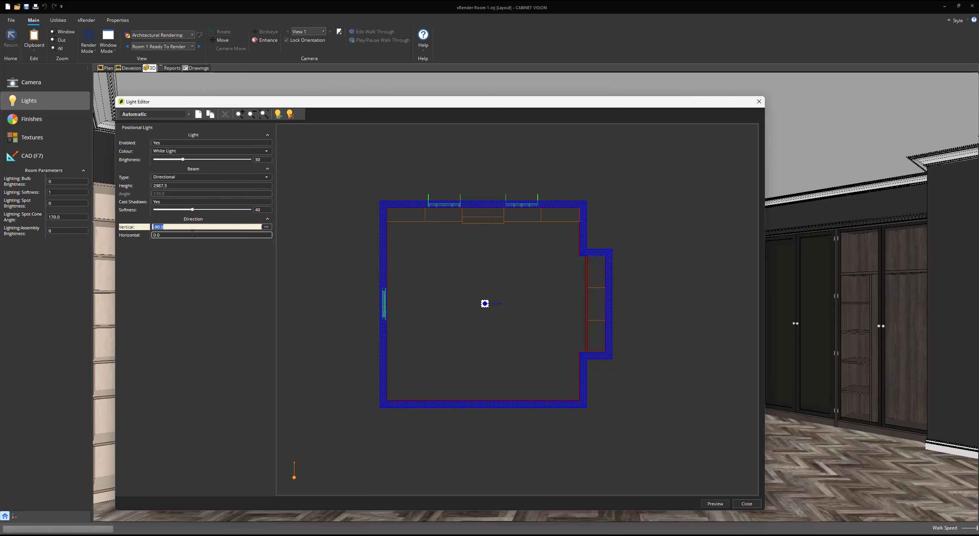
pyautogui.write('-')
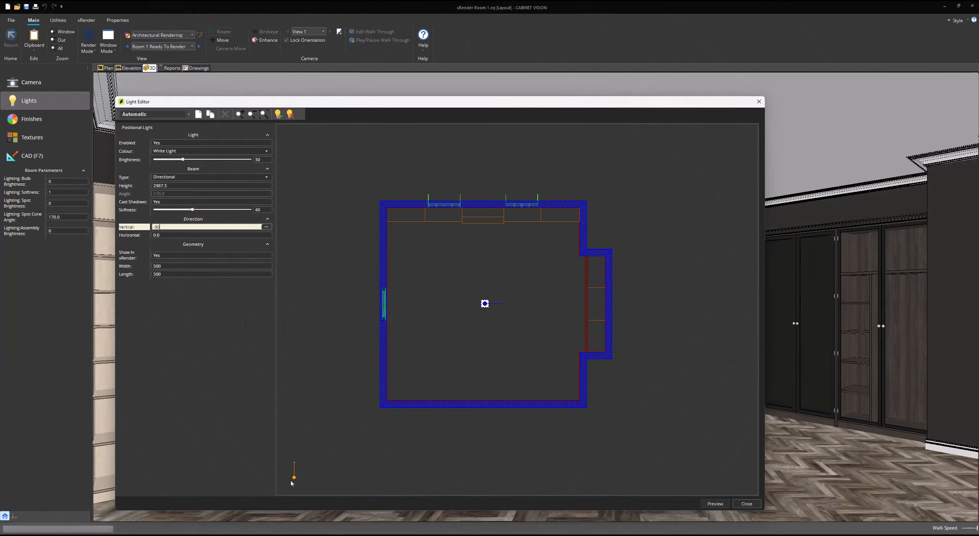
# Set the sun light's vertical direction to -25 and rotate its horizontal direction to about -45.8.
pyautogui.click(294, 478)
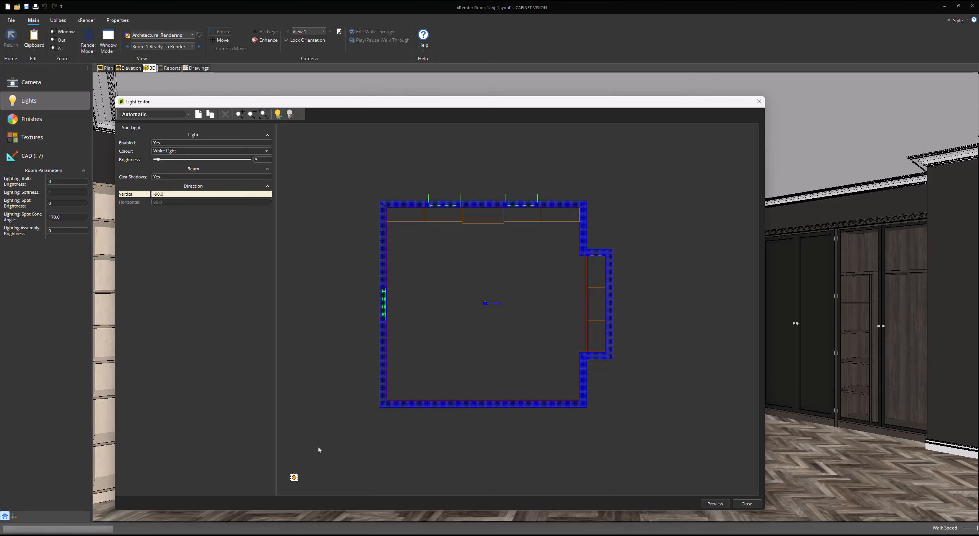
pyautogui.scroll(-1, 328, 433)
pyautogui.click(259, 159)
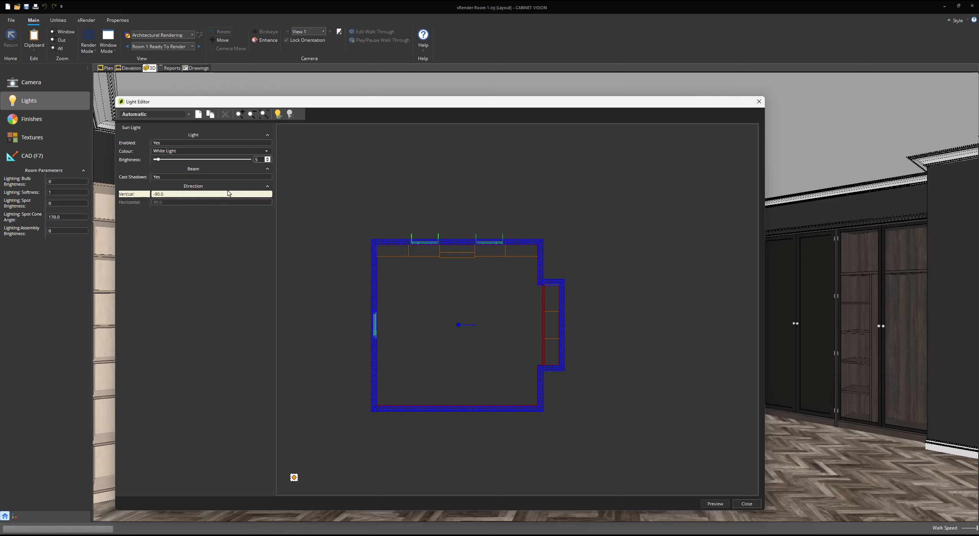
pyautogui.click(199, 195)
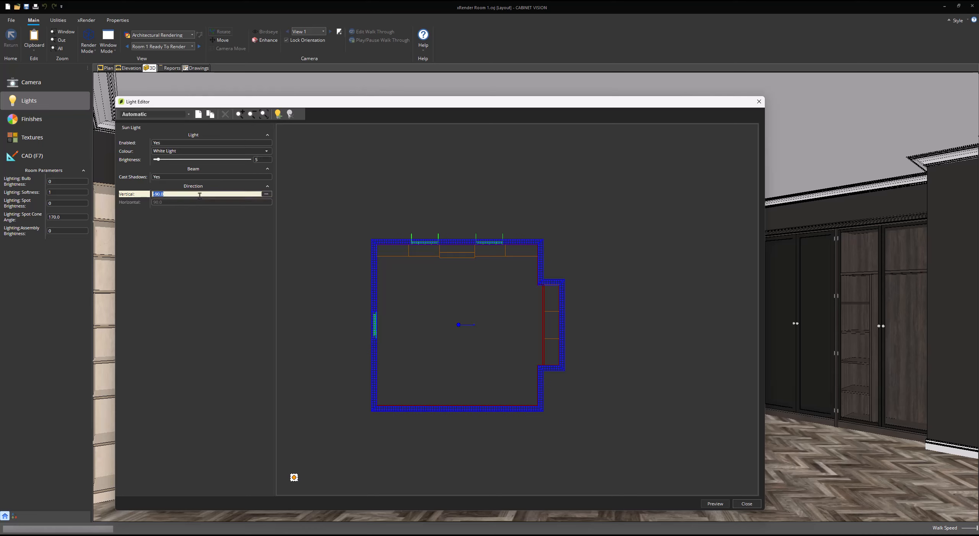
pyautogui.write('-25')
pyautogui.press('Return')
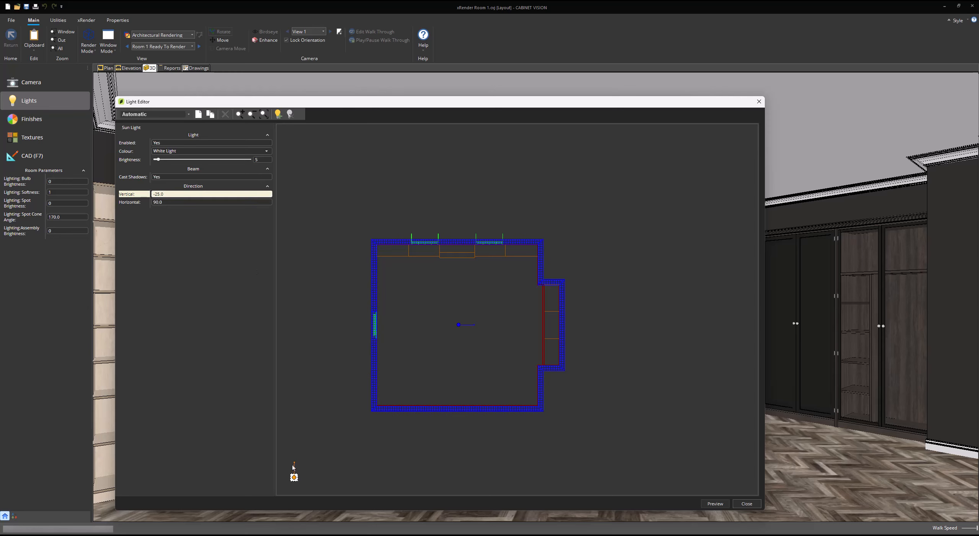
pyautogui.moveTo(295, 462)
pyautogui.mouseDown()
pyautogui.moveTo(306, 472)
pyautogui.moveTo(303, 494)
pyautogui.mouseUp()
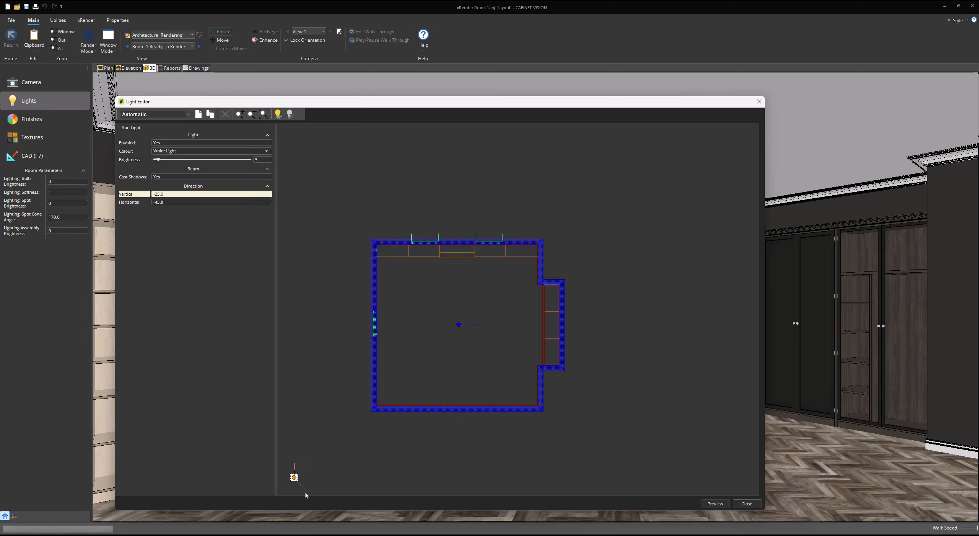